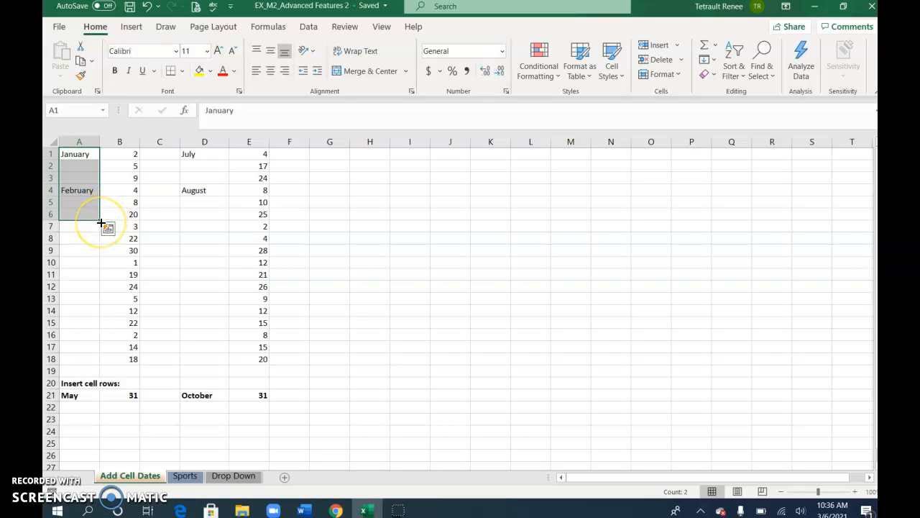
Extend the month series from A1:A6 down to A18 and from D1:D6 down to D18
drag(100, 222, 90, 363)
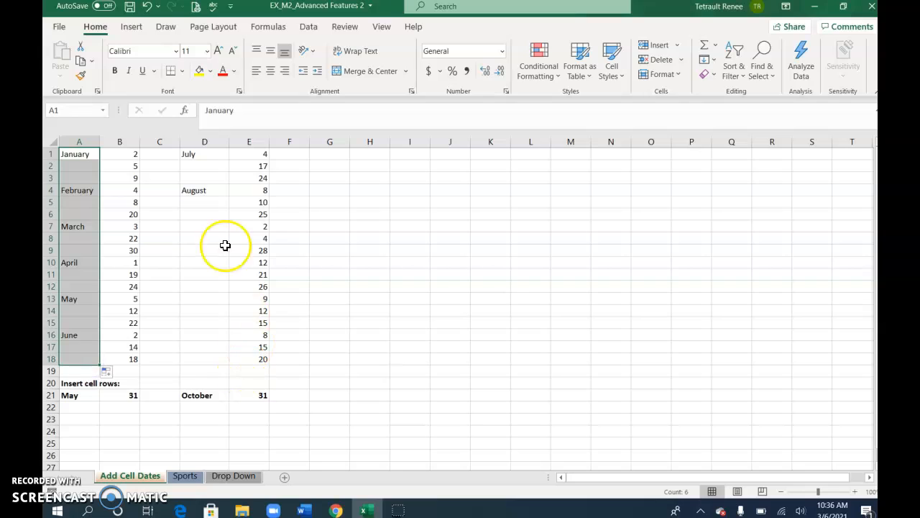
click(208, 154)
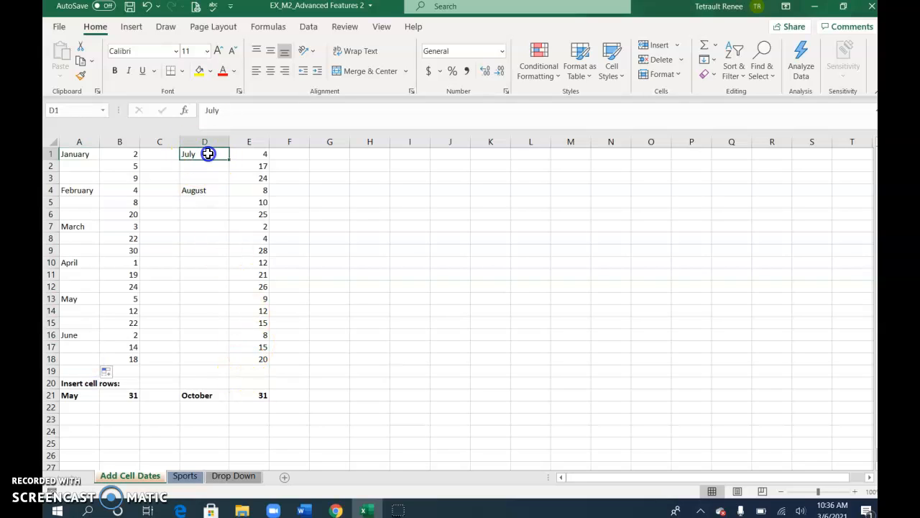
drag(209, 154, 209, 212)
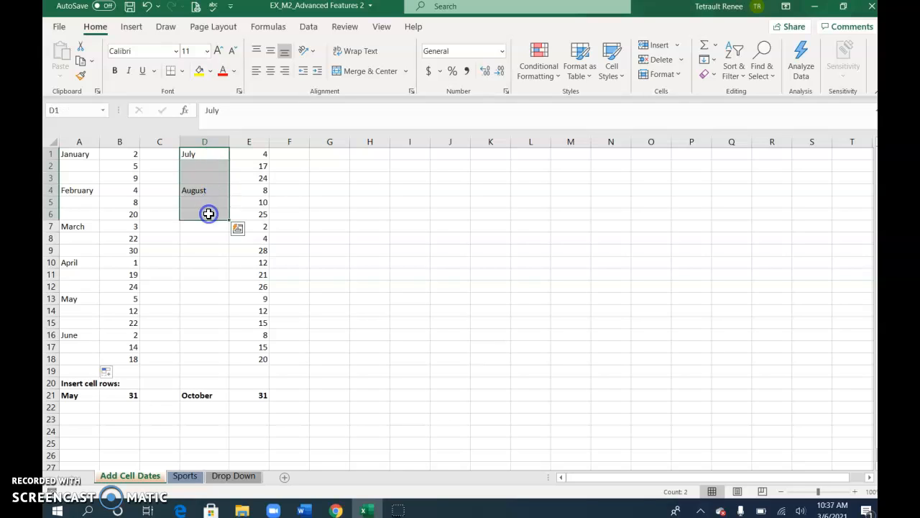
drag(230, 220, 219, 361)
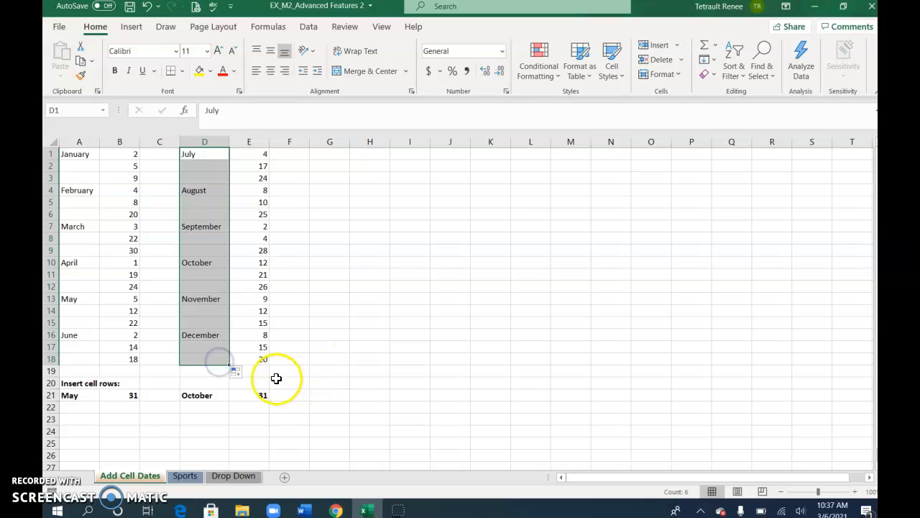
Try inserting an entire sheet row above June at row 16, and undo the insertion
click(86, 396)
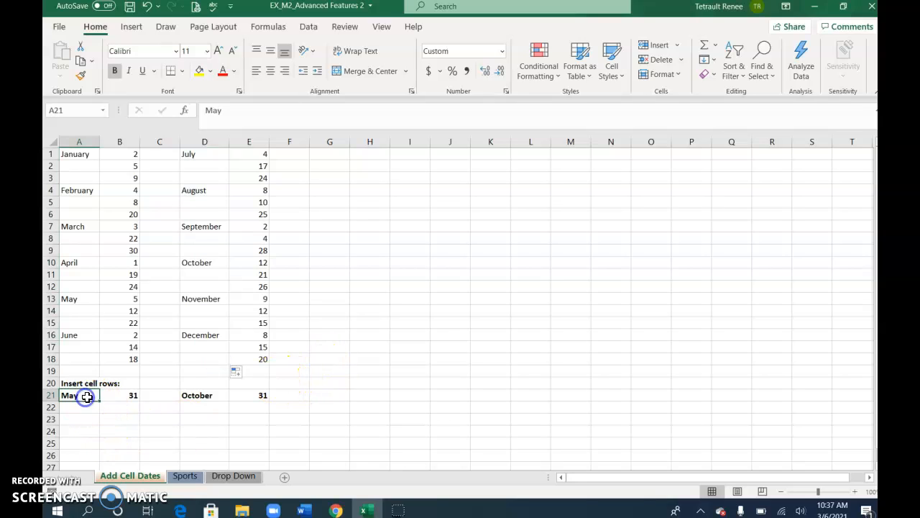
drag(109, 398, 242, 406)
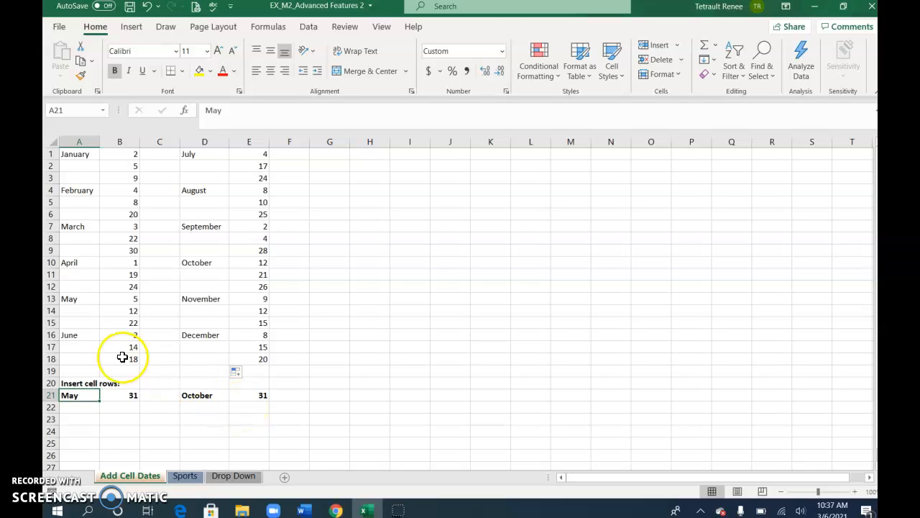
click(52, 335)
click(646, 46)
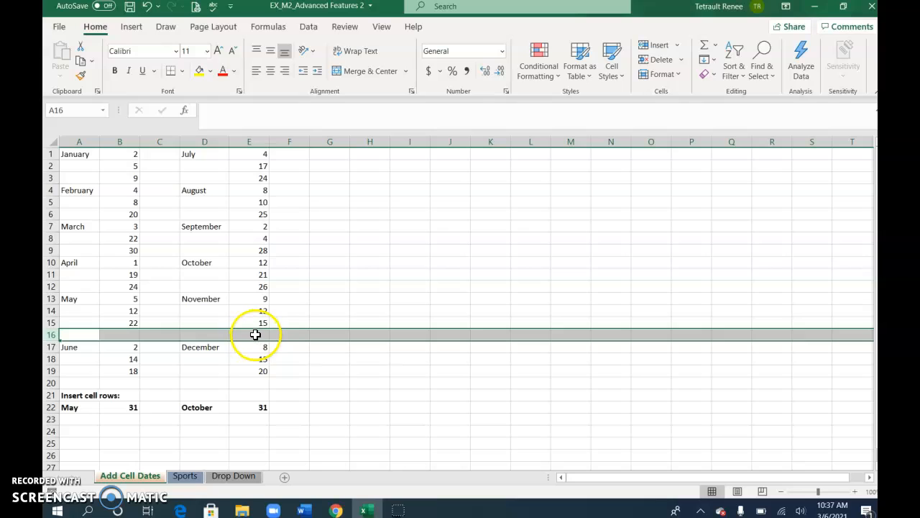
click(148, 5)
Insert blank cells at A16:B16 above June, shifting only those columns down, and enter 31 in B16
drag(82, 335, 127, 336)
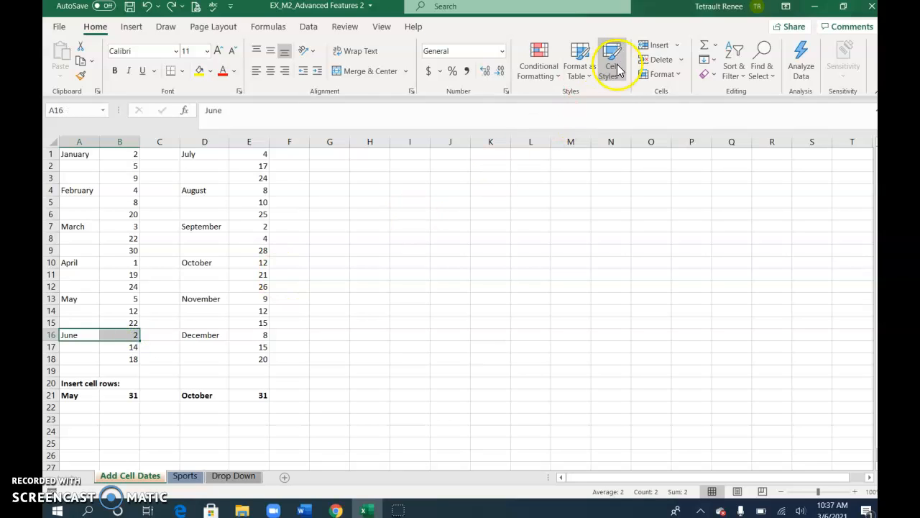
click(659, 44)
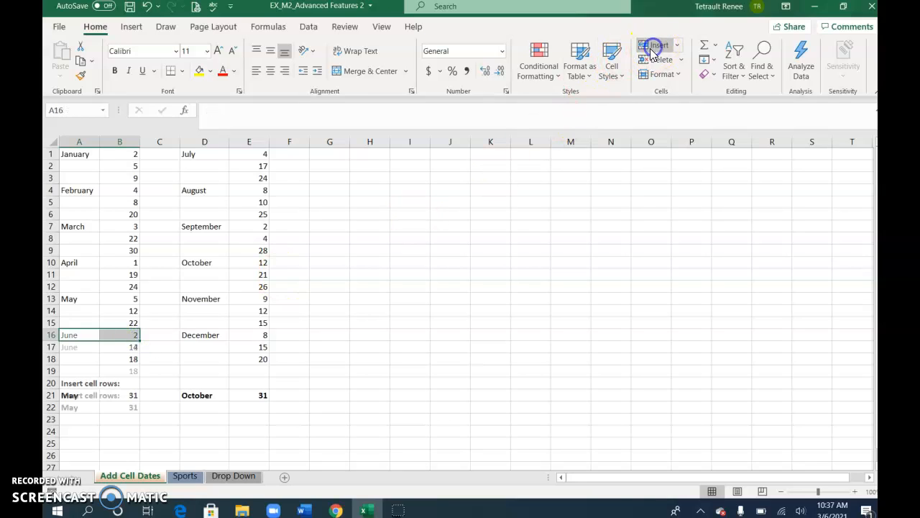
click(128, 334)
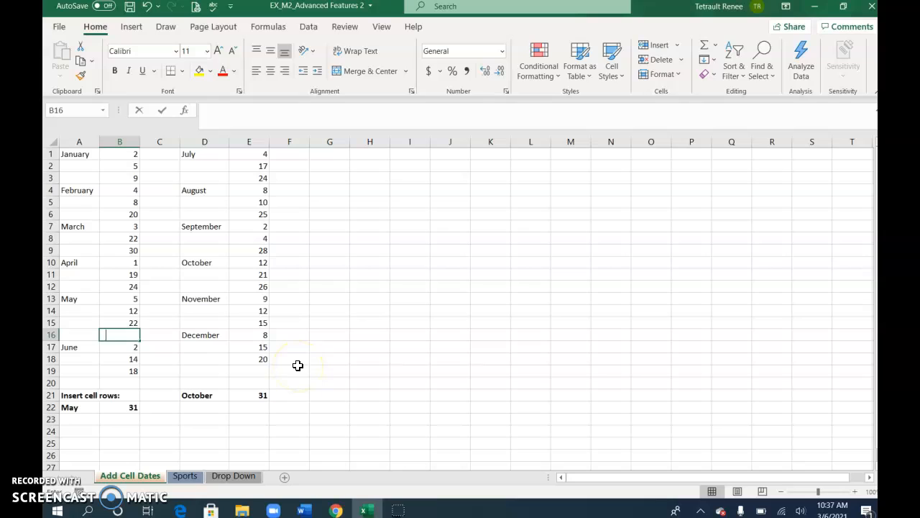
text(31)
key(Return)
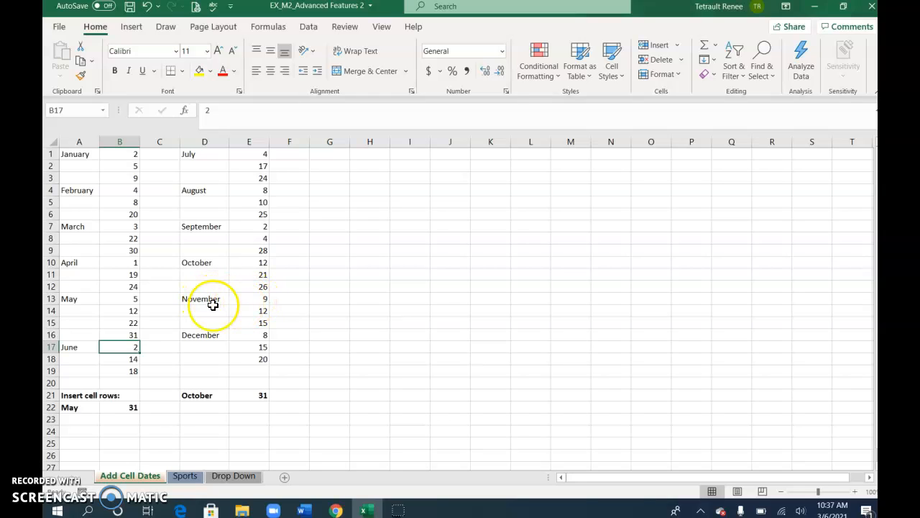
Try inserting blank cells at D13:E13 above November with 31 in E13, and undo both changes
drag(209, 300, 244, 299)
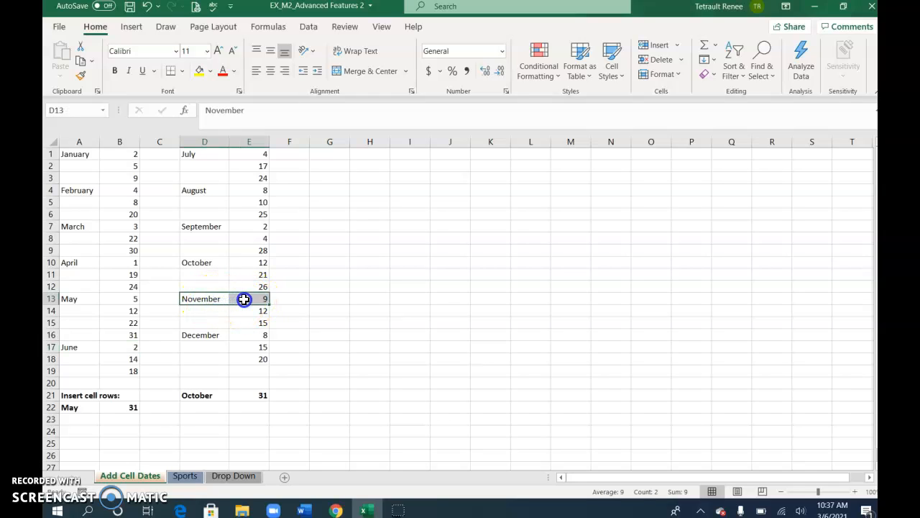
click(654, 45)
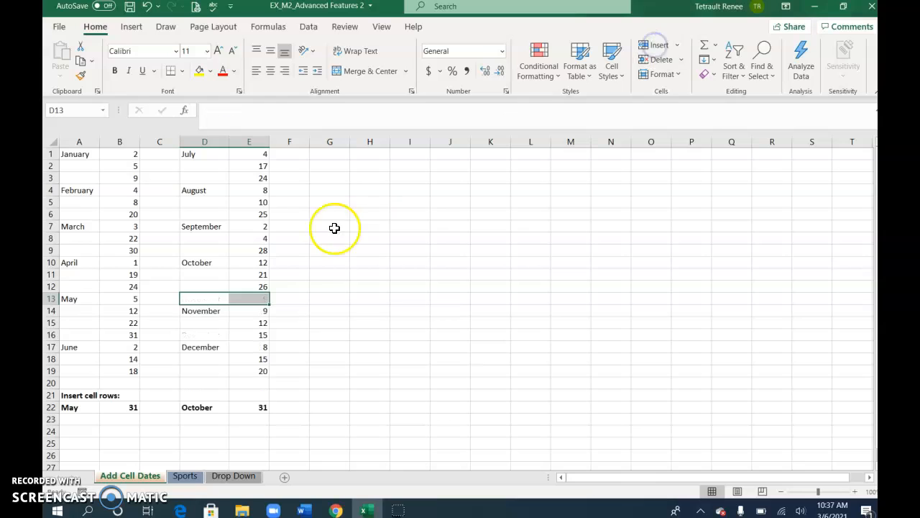
click(261, 299)
key(Down)
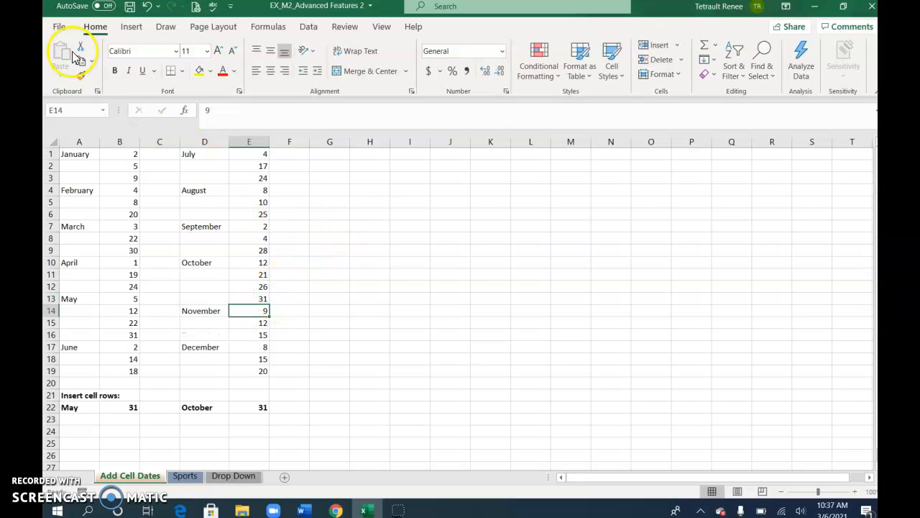
click(148, 11)
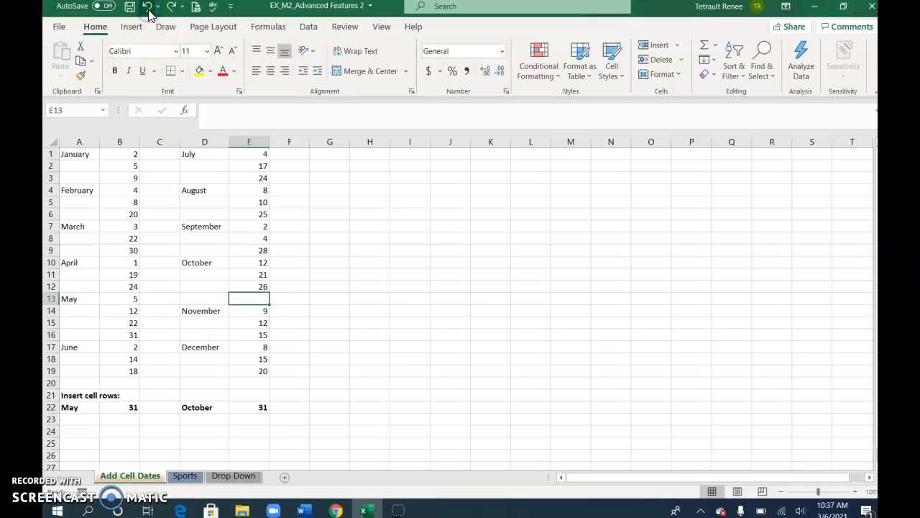
click(148, 10)
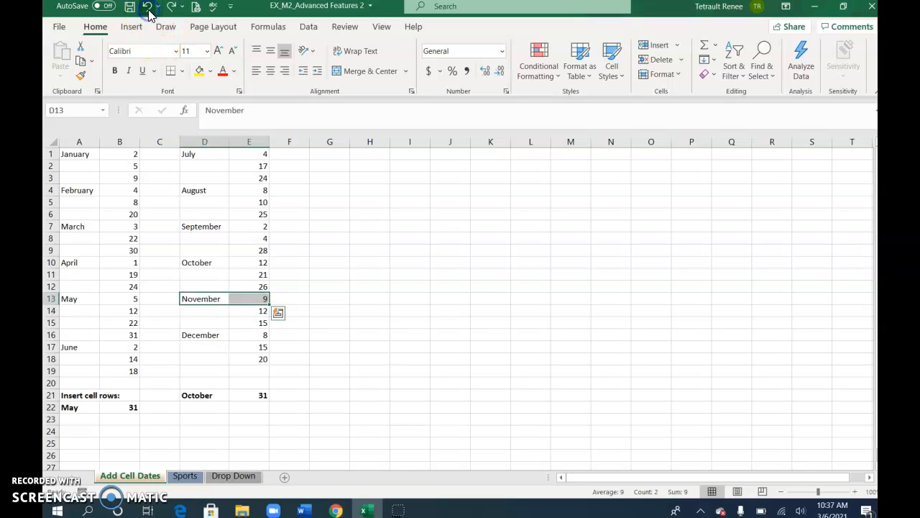
Insert cells at D13:E13 above November with the Shift cells down option, and enter 31 in E13
right_click(215, 299)
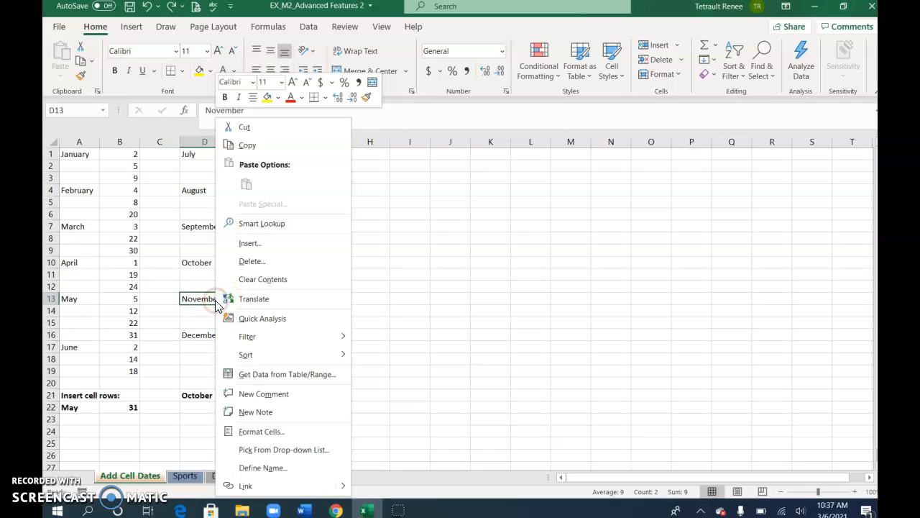
click(260, 244)
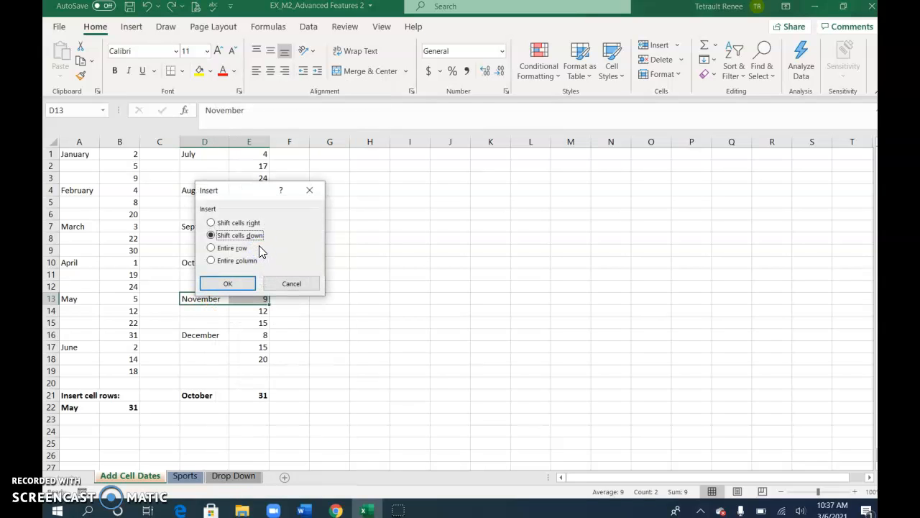
click(237, 282)
click(255, 298)
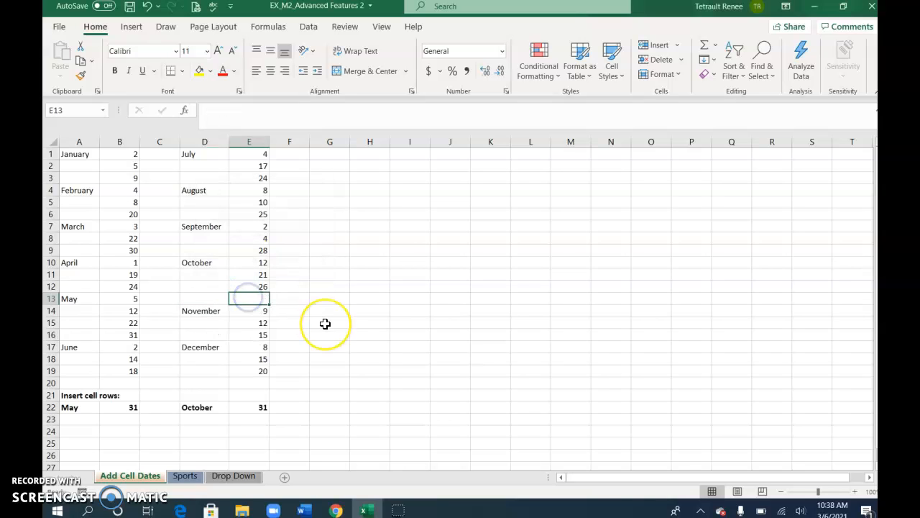
text(31)
key(Return)
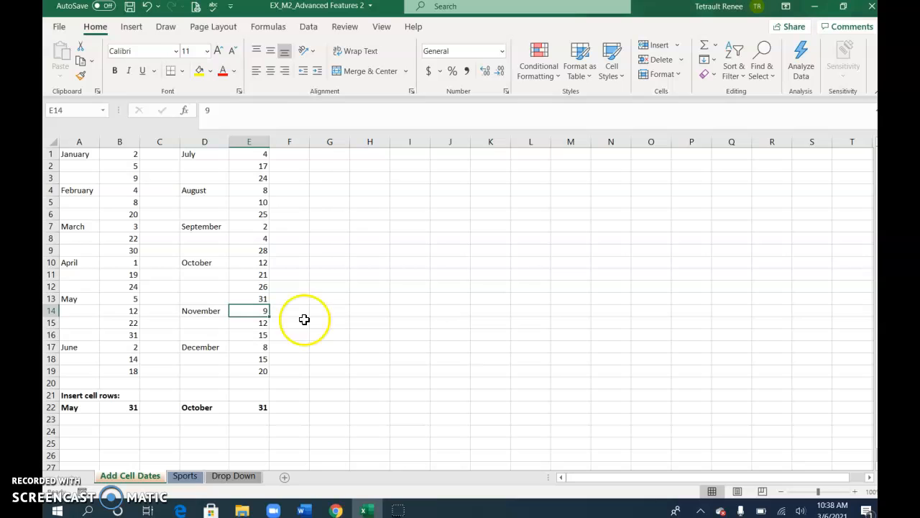
Open the Sports sheet and look over the empty Sport column beside the names
click(187, 478)
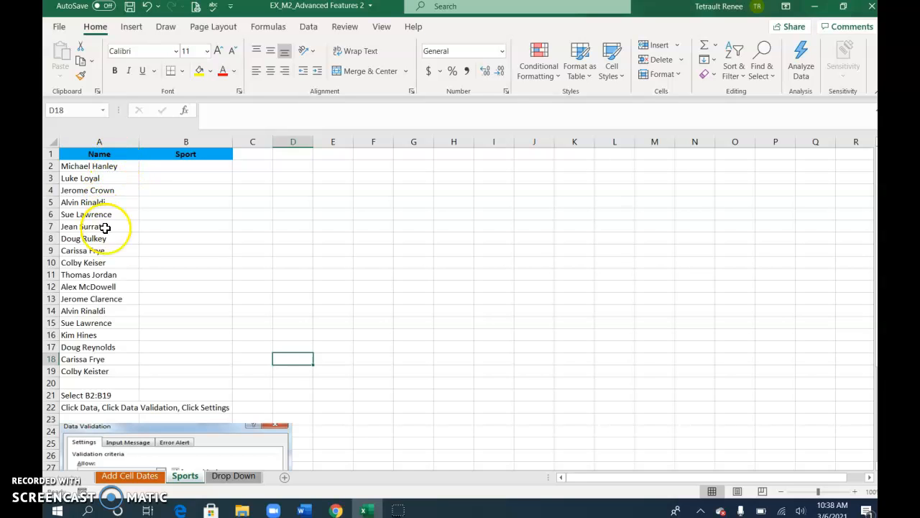
click(197, 178)
click(189, 238)
click(184, 275)
click(195, 189)
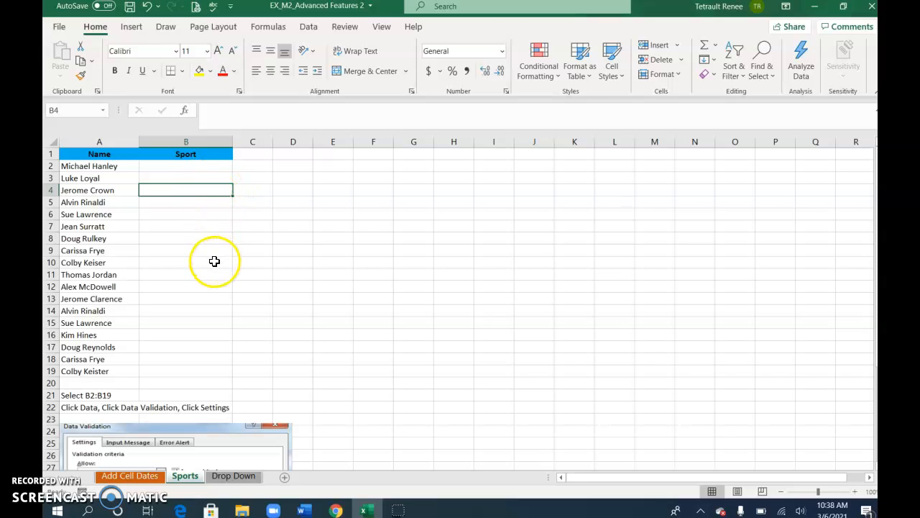
On the Drop Down sheet, add Tennis in A6 at the end of the sports list
click(234, 476)
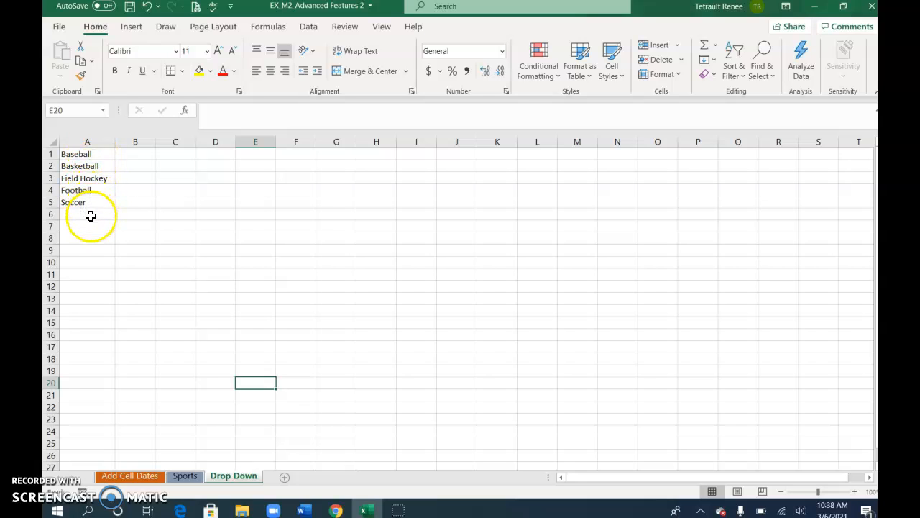
click(89, 216)
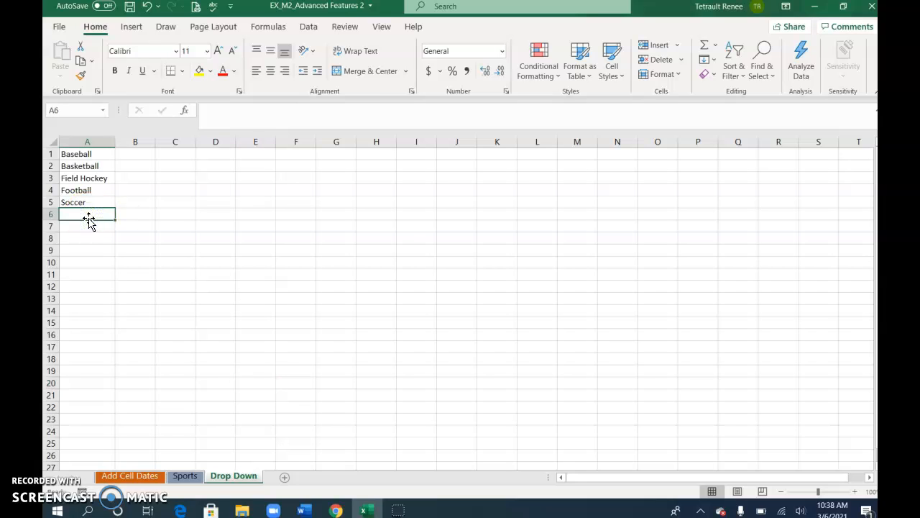
text(Te)
key(Return)
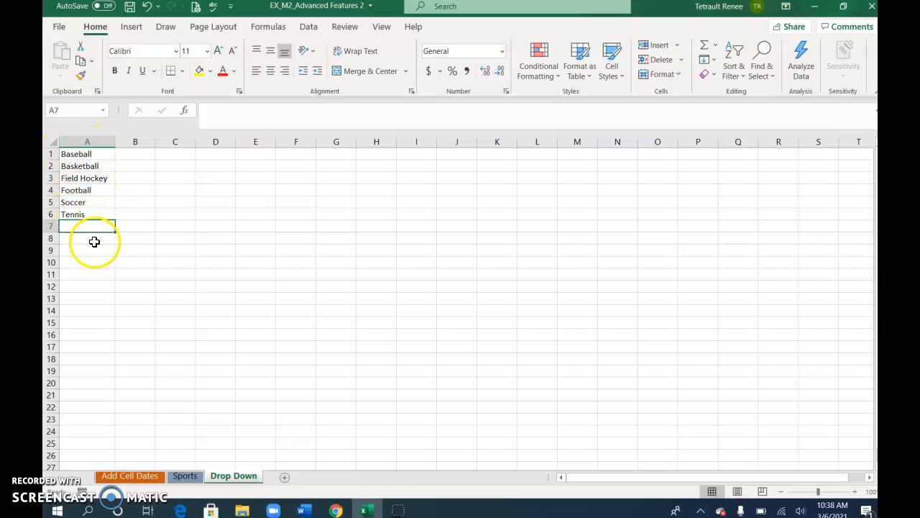
On the Sports sheet, start a Data Validation rule for B2:B19 that allows a List
click(186, 476)
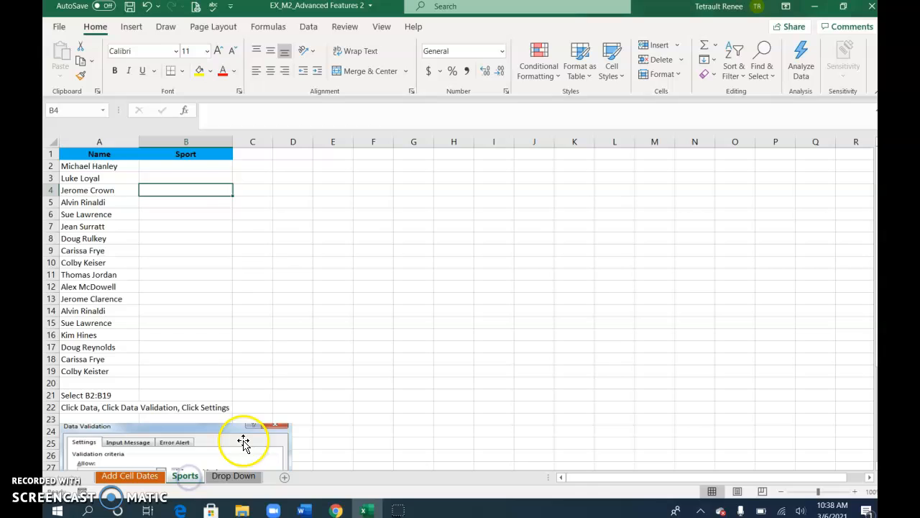
click(188, 165)
drag(189, 165, 180, 369)
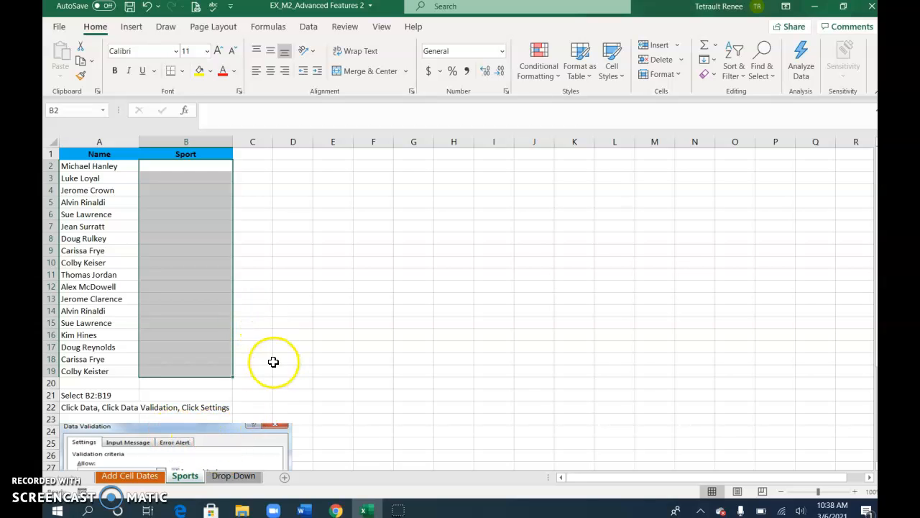
click(309, 31)
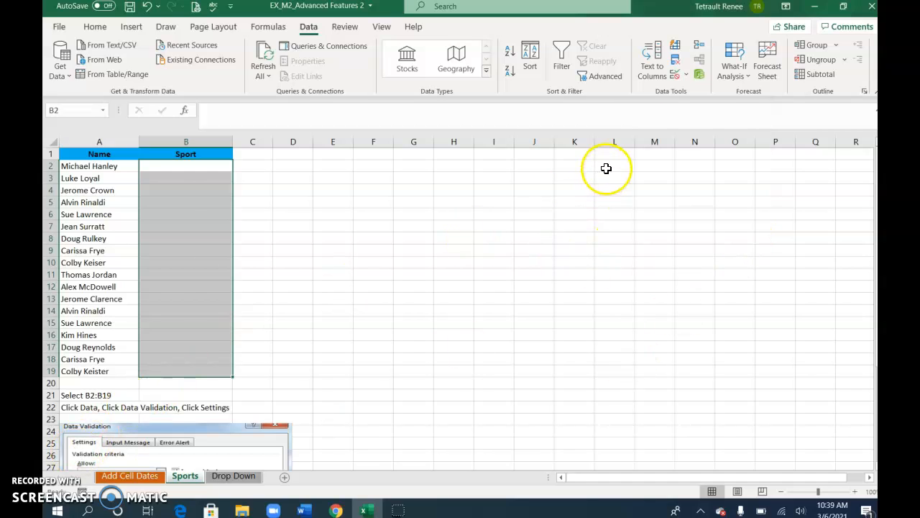
click(687, 75)
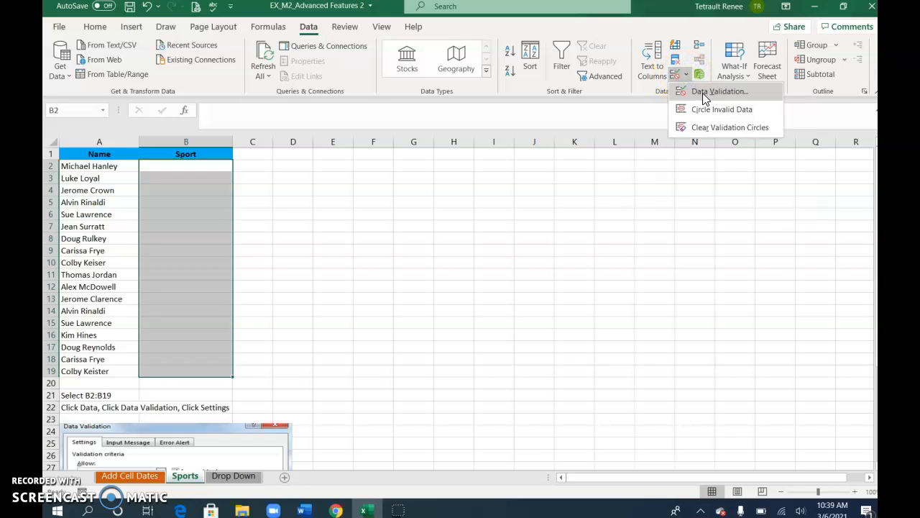
click(702, 93)
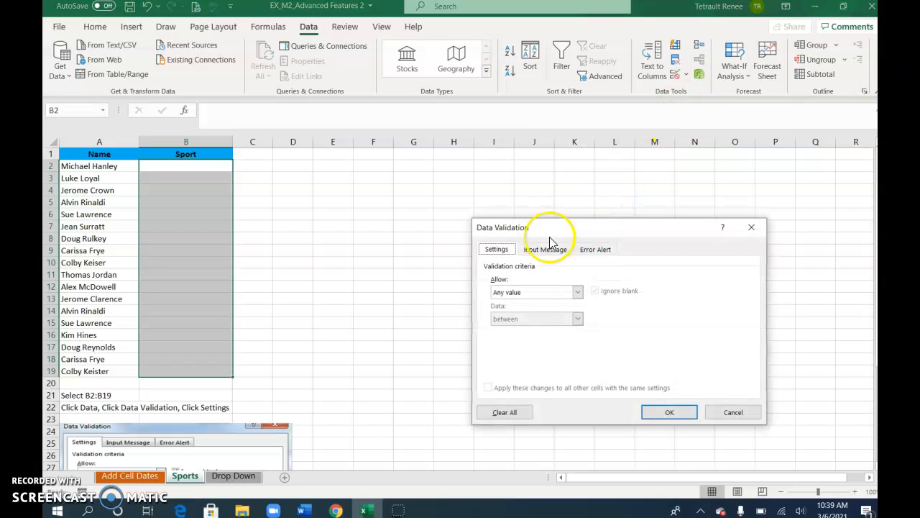
drag(592, 227, 587, 161)
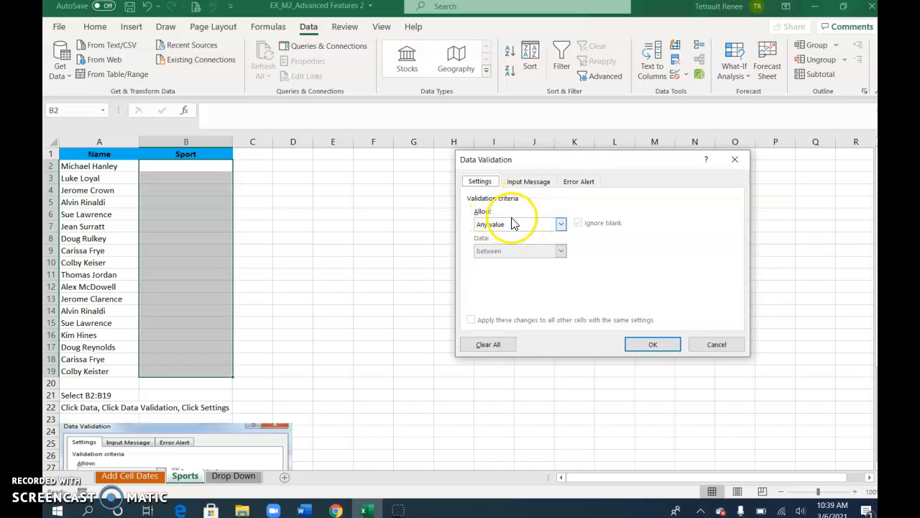
click(561, 224)
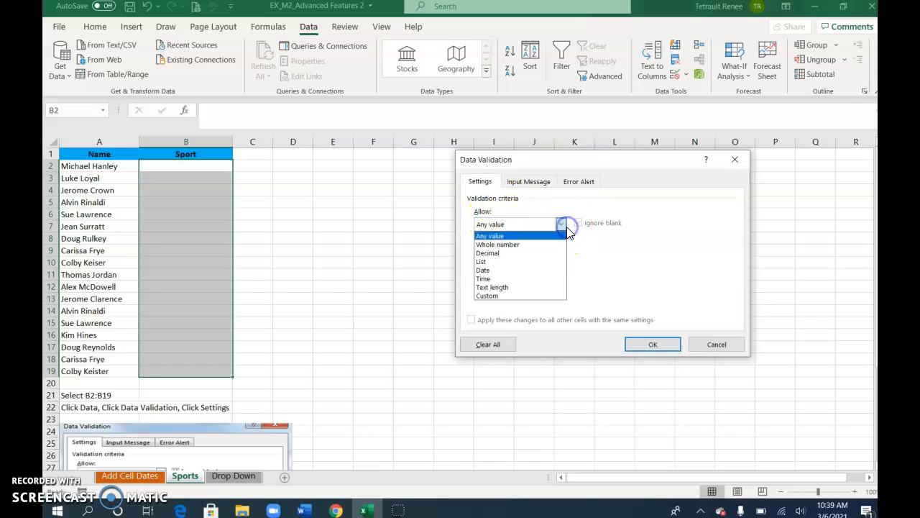
click(507, 262)
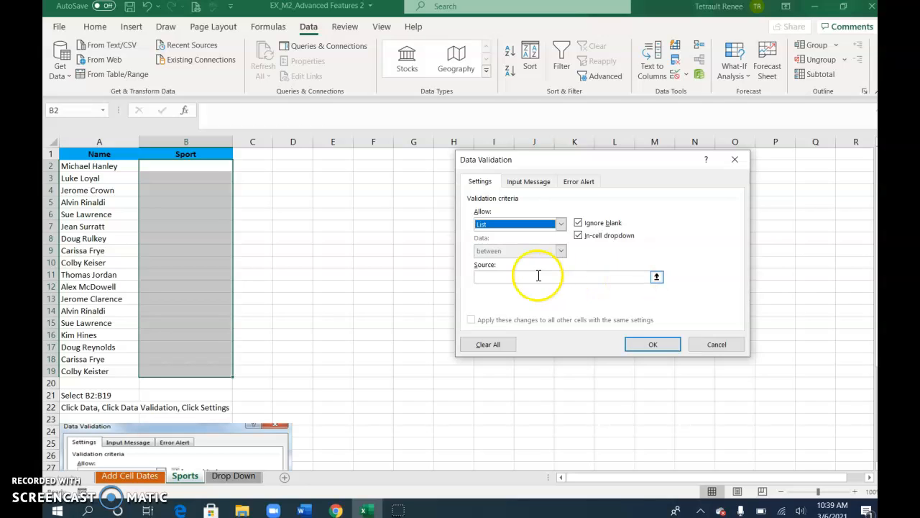
Set the validation list's source to A1:A6 on the Drop Down sheet and apply the rule
click(658, 280)
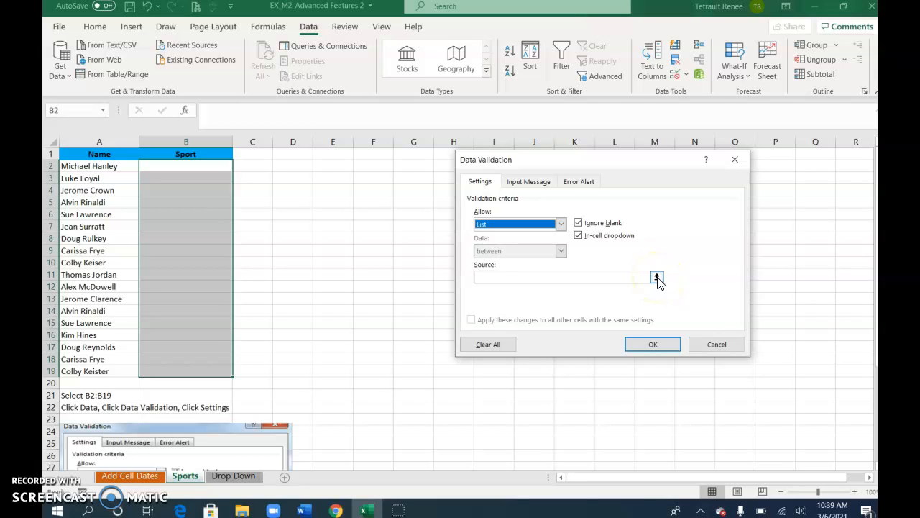
click(658, 280)
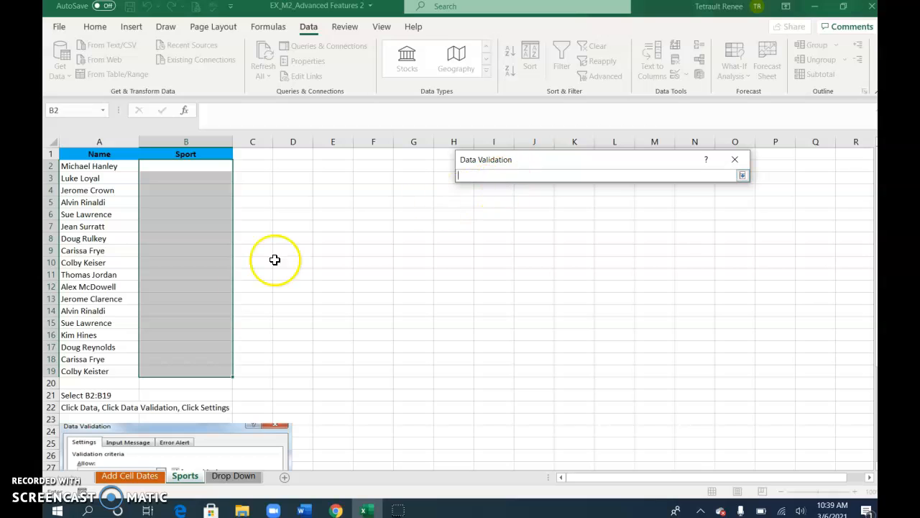
click(243, 477)
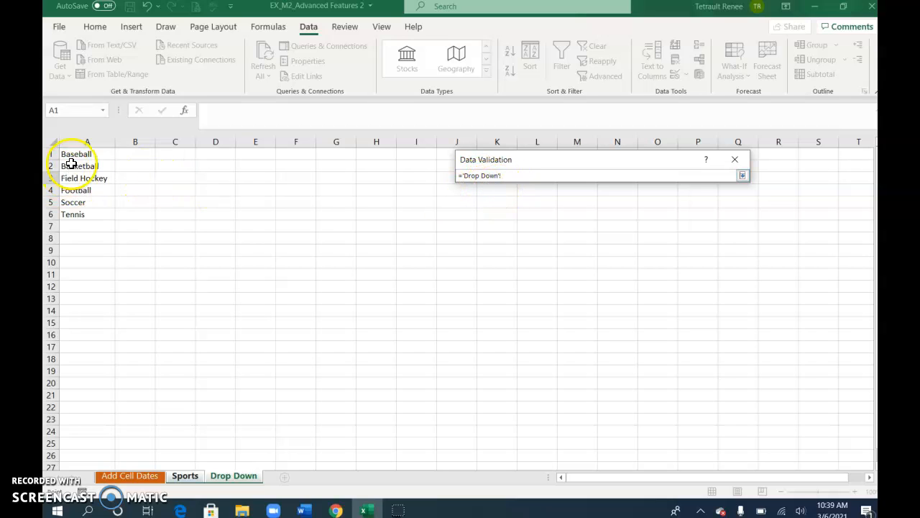
click(80, 157)
drag(81, 160, 82, 215)
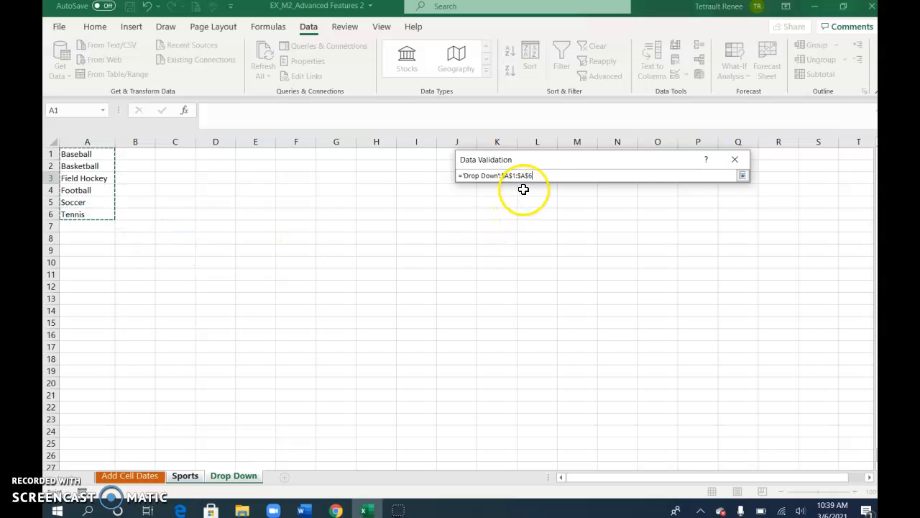
click(744, 175)
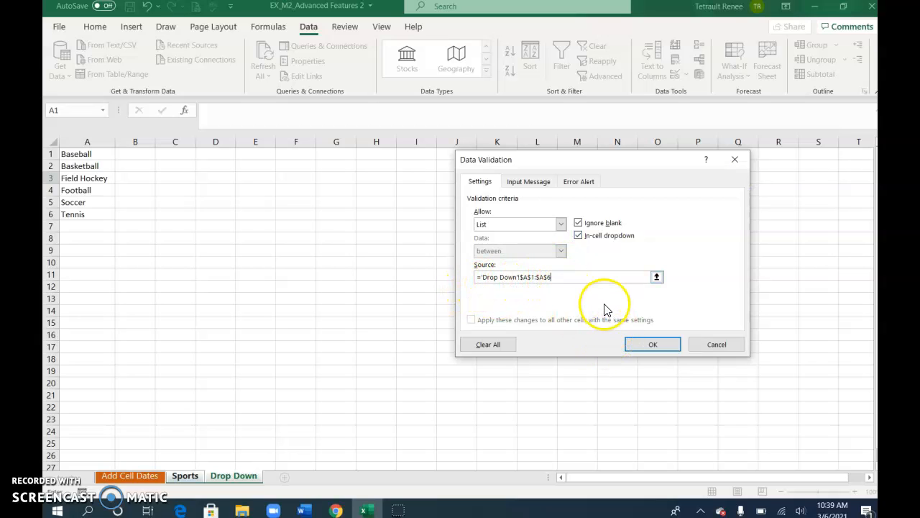
click(652, 345)
Choose sports from the in-cell dropdowns: Football in B2, Tennis in B3, Field Hockey in B10 and Tennis in B16
click(237, 166)
click(176, 201)
click(177, 180)
click(238, 178)
click(160, 227)
click(169, 263)
click(175, 290)
click(177, 333)
click(238, 335)
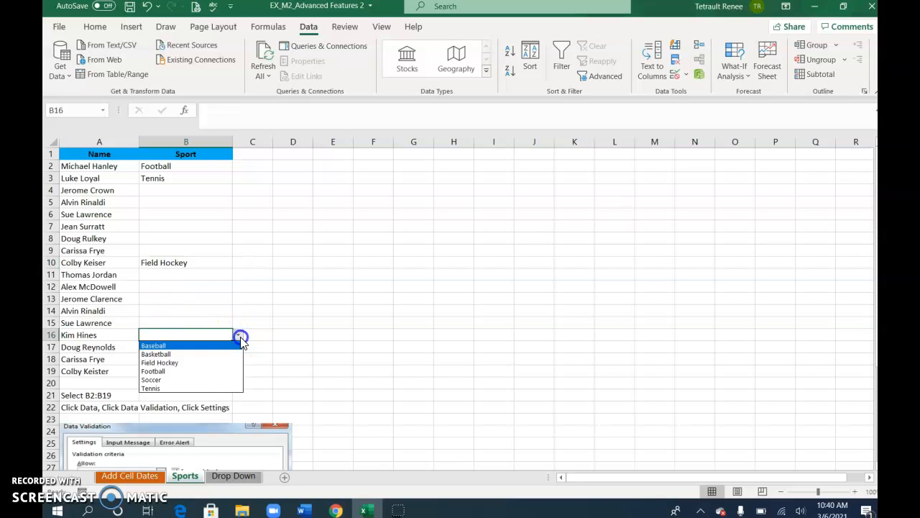
click(181, 386)
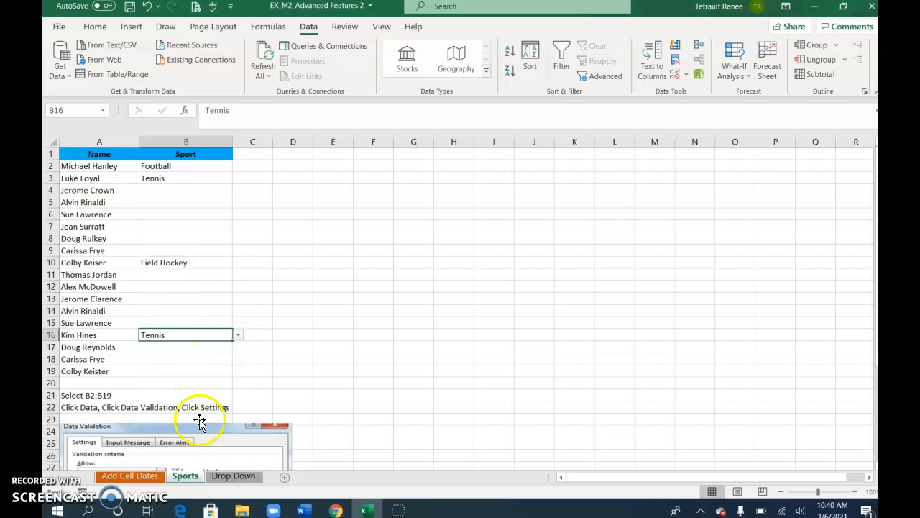